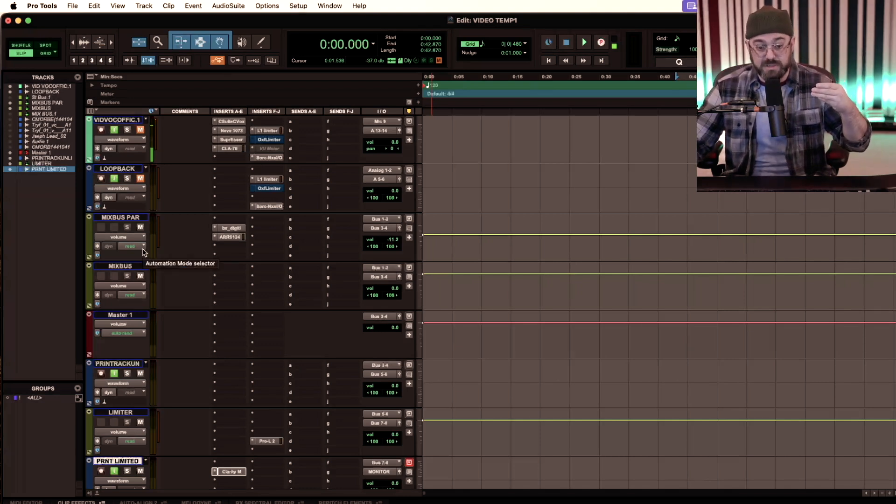
- Inspect the bx_digital V3 equalizer and its stereo width control on the MIXBUS PAR track, and close the plug-in
left_click(227, 228)
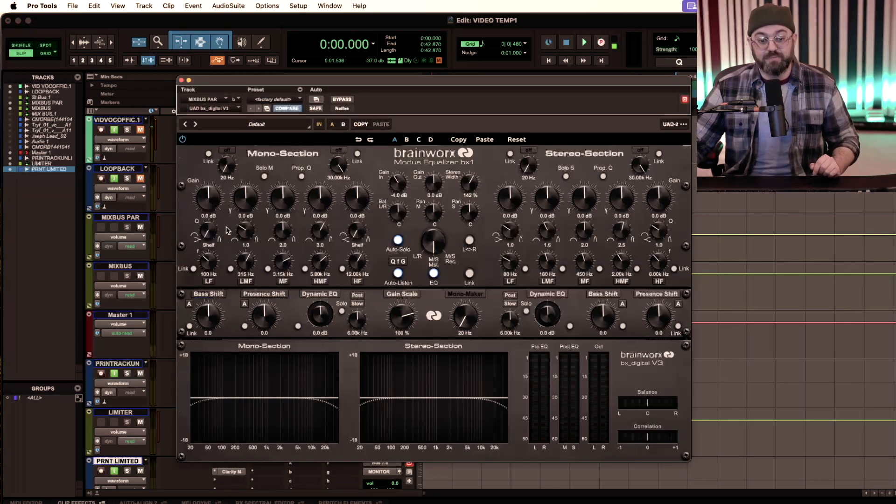
left_click_drag(306, 82, 156, 84)
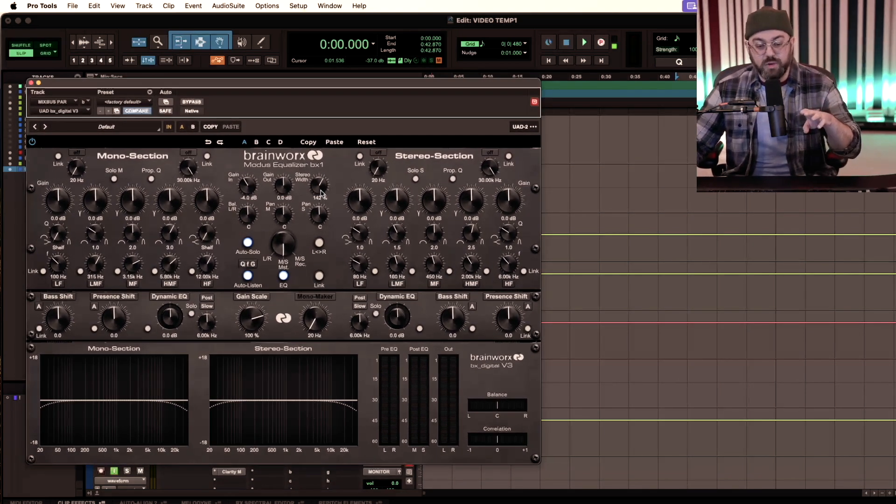
left_click_drag(321, 186, 319, 185)
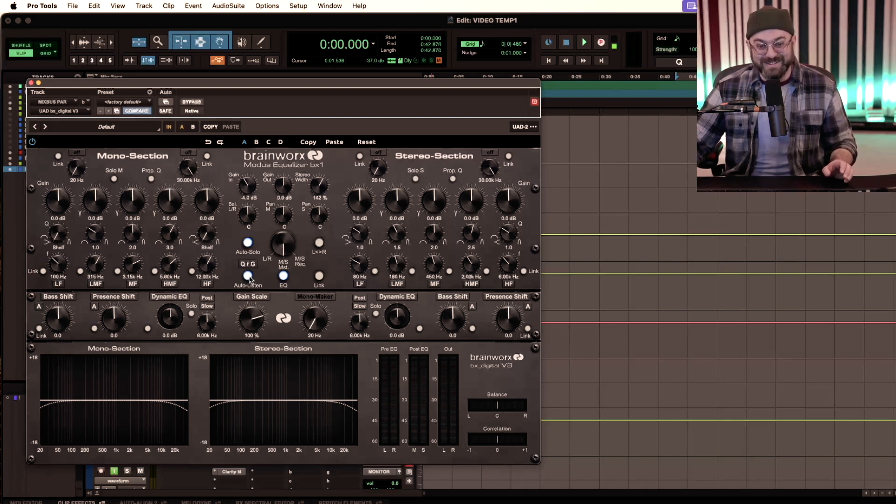
left_click(31, 83)
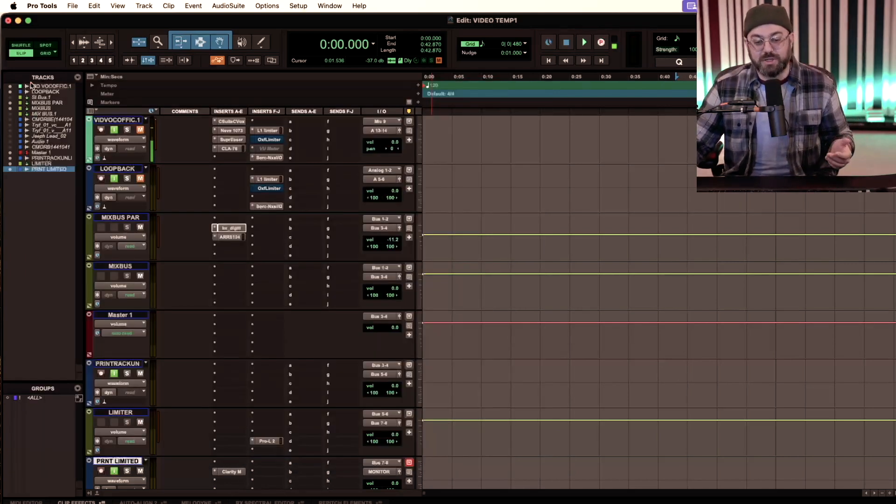
- Open the Abbey Road RS124 compressor on the MIXBUS PAR track and try out different recovery speeds
left_click(230, 237)
left_click_drag(161, 87, 147, 125)
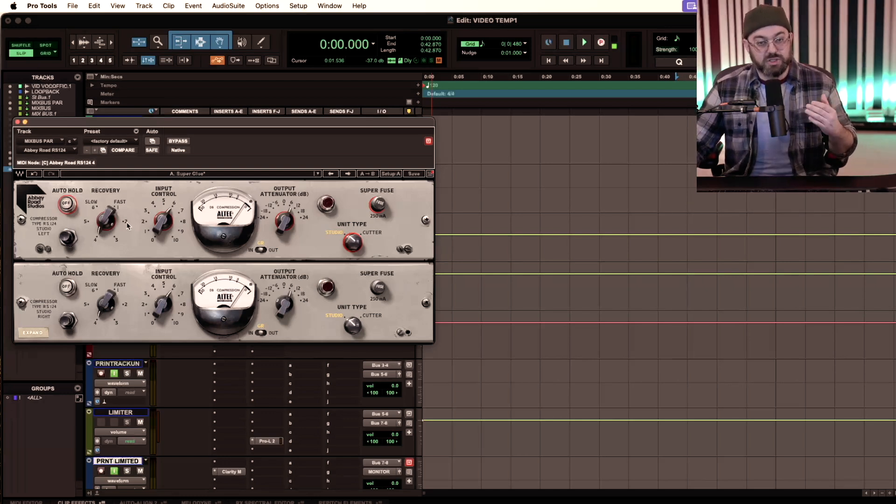
left_click_drag(106, 220, 108, 203)
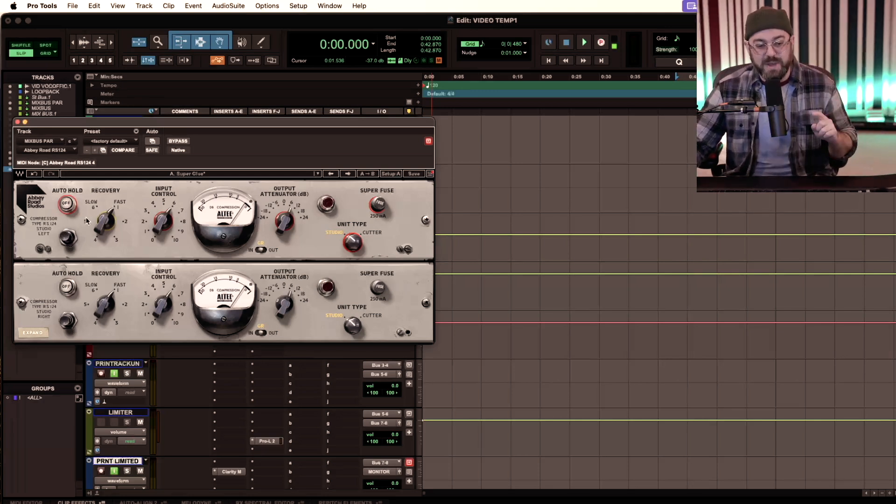
left_click_drag(105, 220, 106, 229)
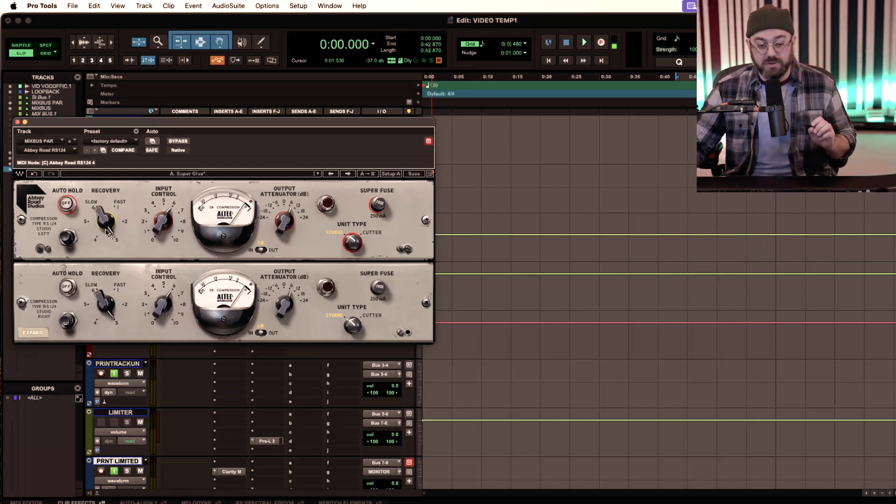
- Load Greg Wells' MixBus preset "Mix bus old school" in the RS124 and compare it with the previous settings using undo and redo
left_click(186, 175)
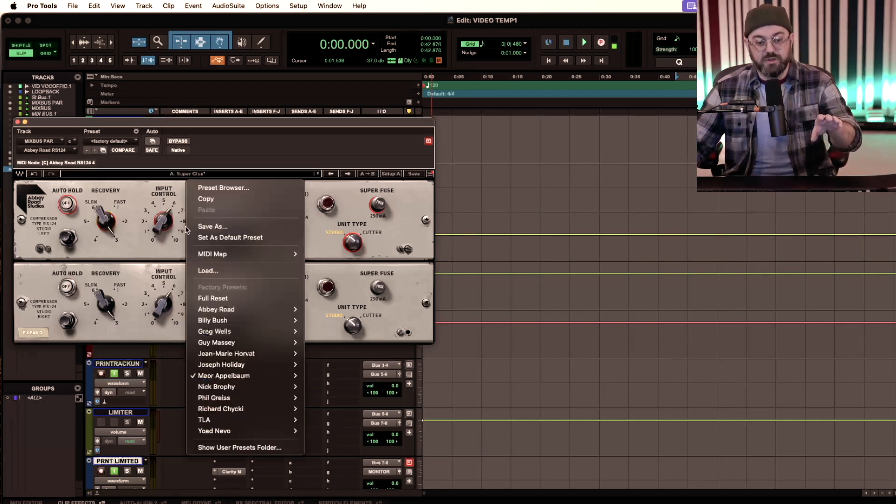
mouse_move(247, 332)
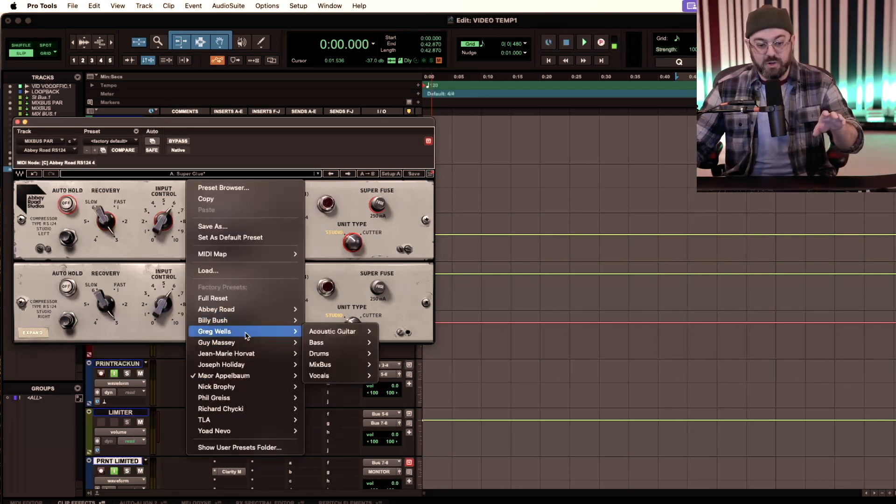
mouse_move(318, 365)
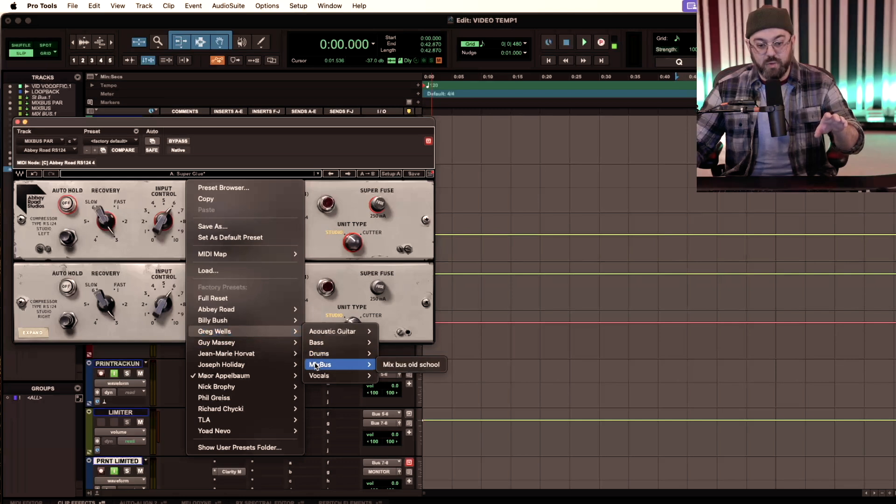
left_click(392, 366)
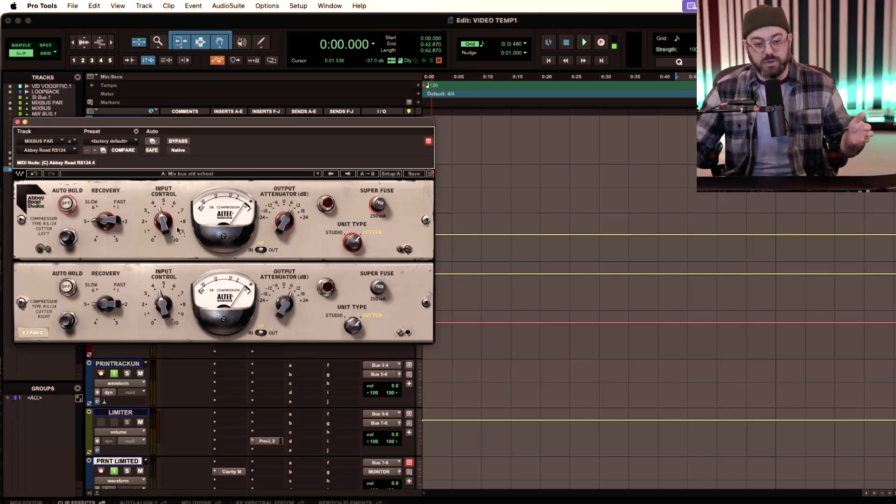
left_click(33, 174)
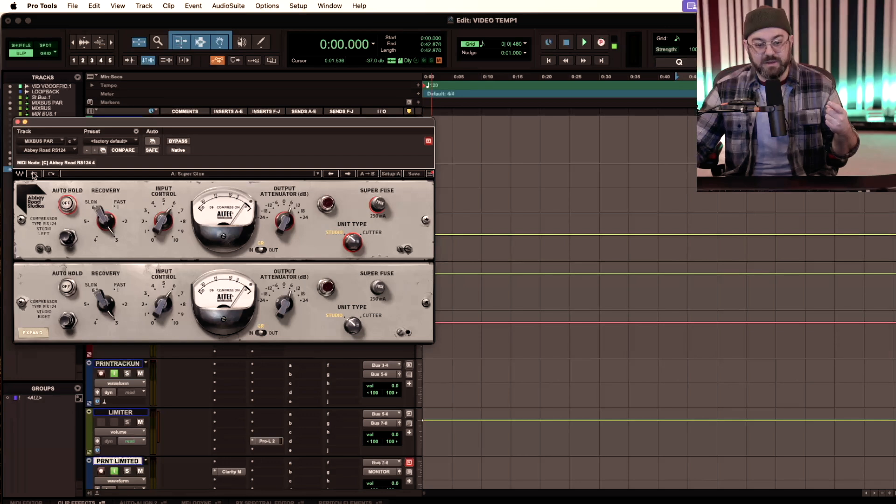
left_click(51, 174)
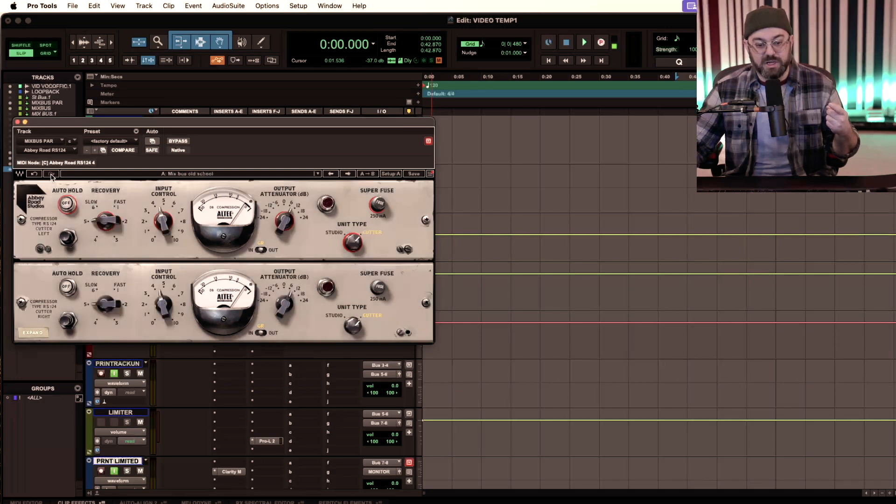
- Toggle the RS124's right-channel unit type between Studio and Cutter, finishing on Cutter
left_click(352, 326)
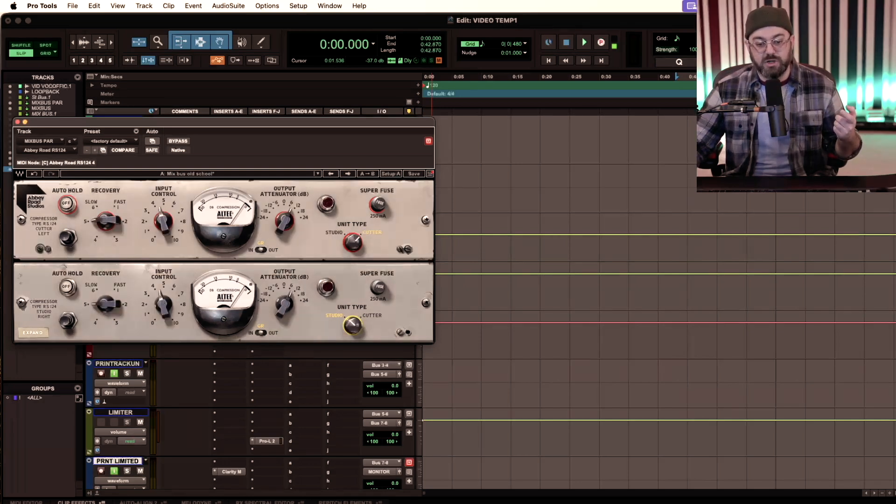
left_click(352, 325)
left_click(352, 325)
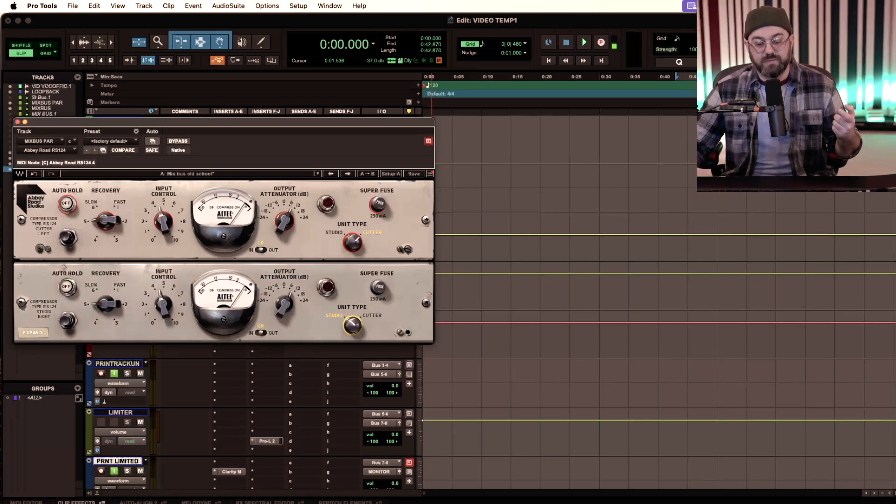
left_click(351, 325)
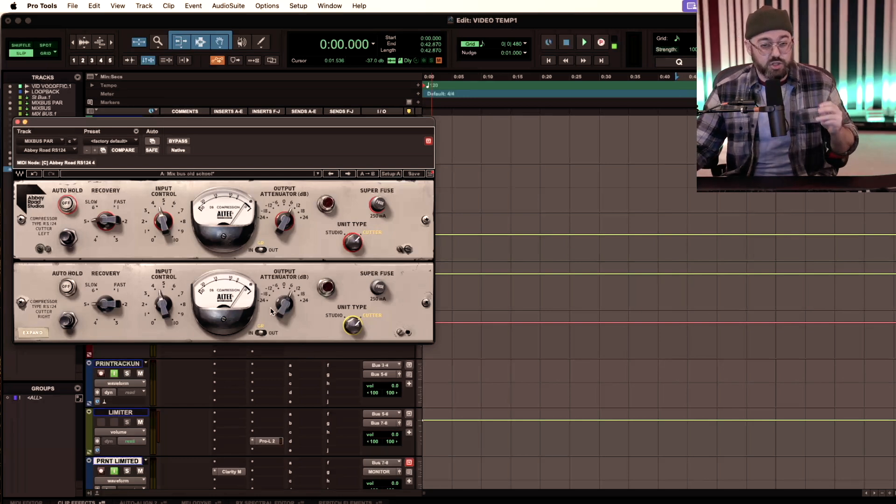
- Browse the multi-mono Dynamics plug-ins available for the RS124's insert without choosing one, and close the compressor
left_click(55, 154)
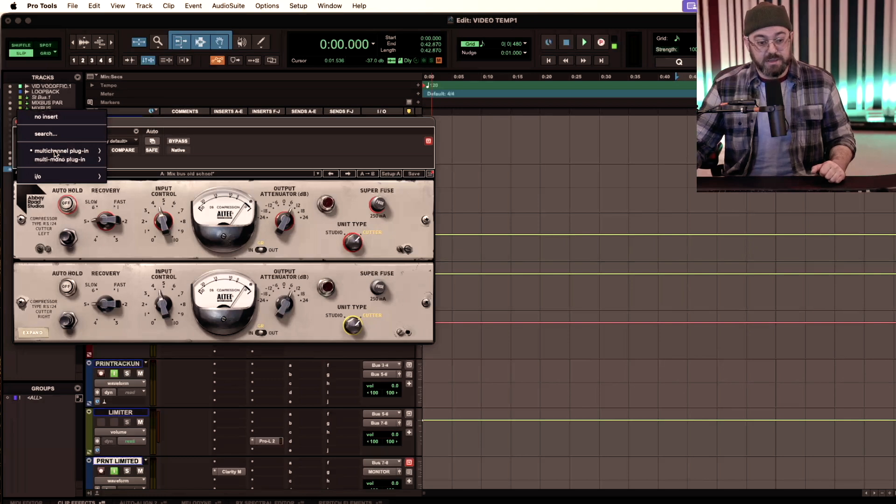
mouse_move(66, 154)
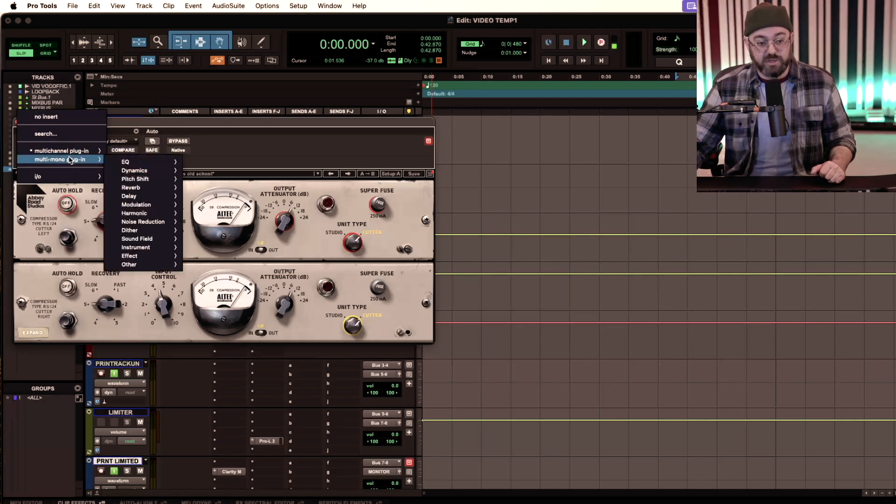
mouse_move(139, 171)
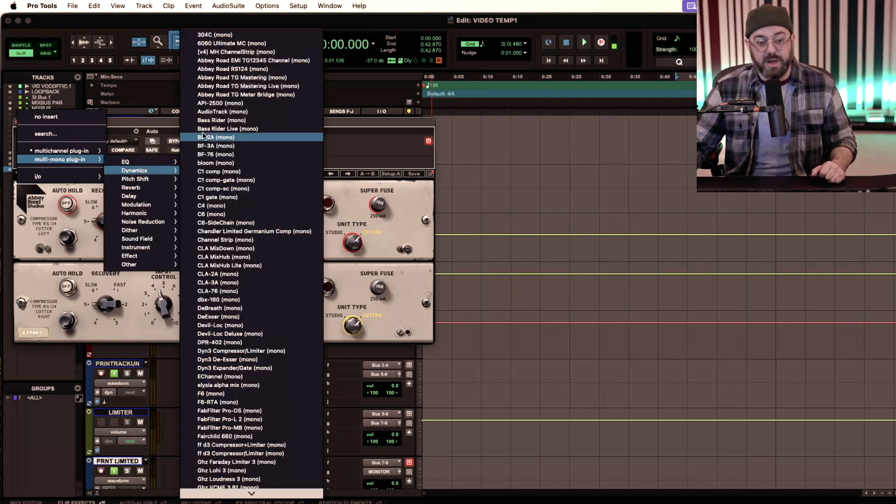
left_click(159, 22)
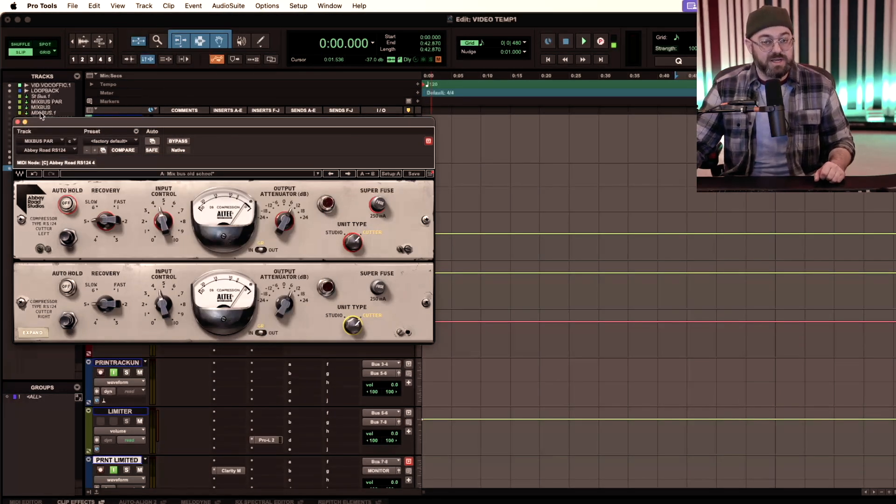
left_click(18, 122)
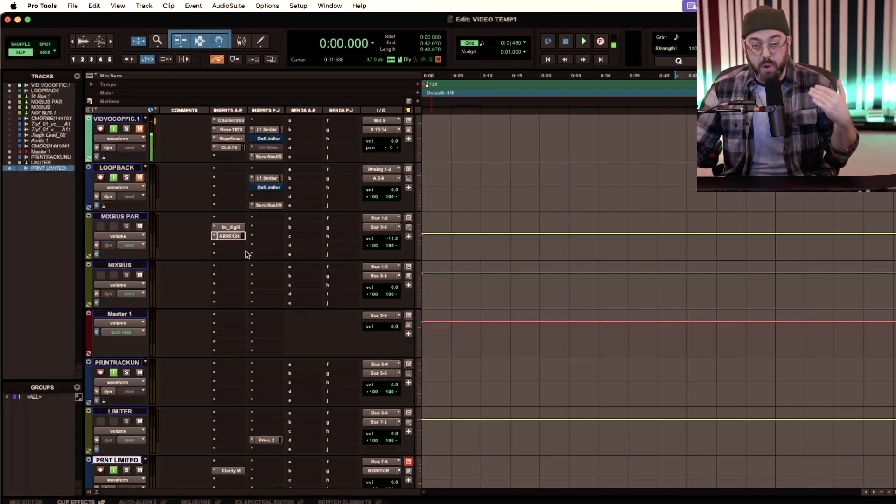
- Try a slightly different volume on the MIXBUS PAR track and return it to -11.2 dB
left_click_drag(393, 238, 393, 241)
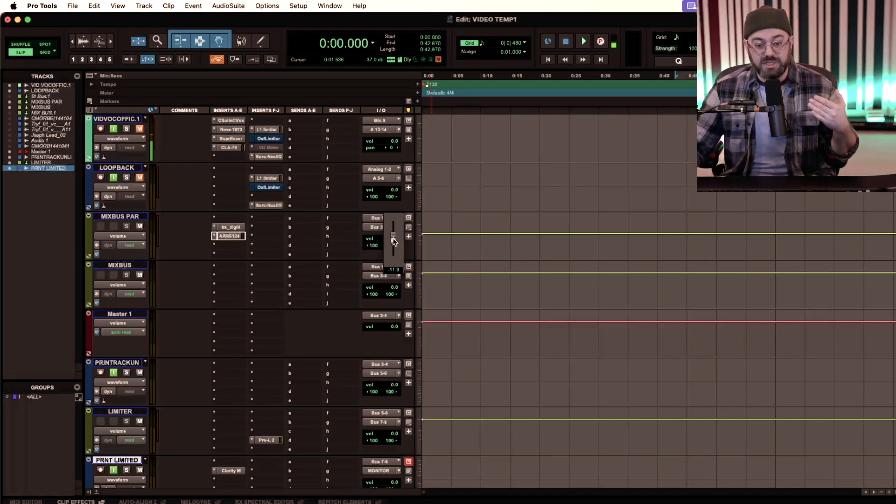
left_click_drag(394, 241, 393, 240)
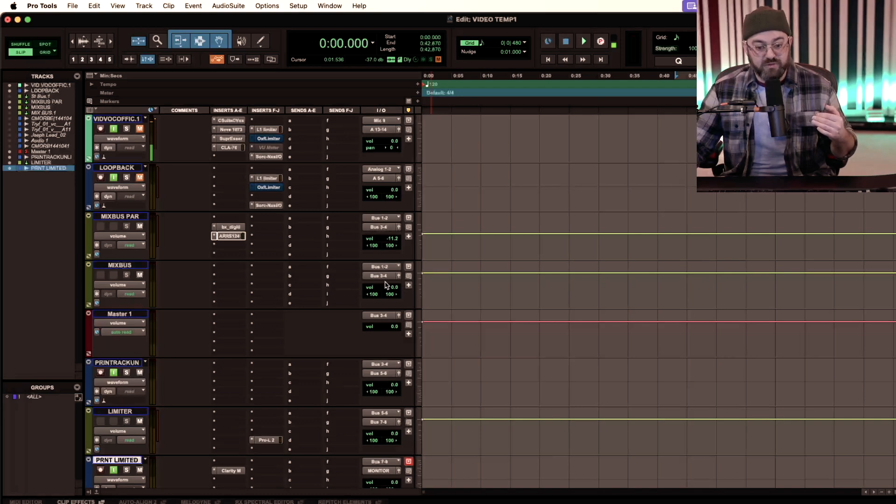
- Select the Master 1 track, and view the "ozone vintage limiter" reference image in Preview before minimizing it
left_click(127, 314)
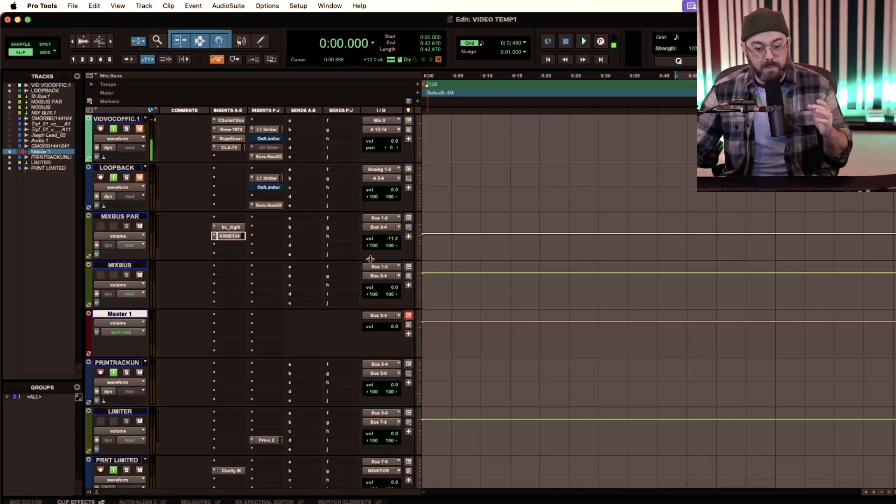
left_click(236, 328)
left_click(195, 322)
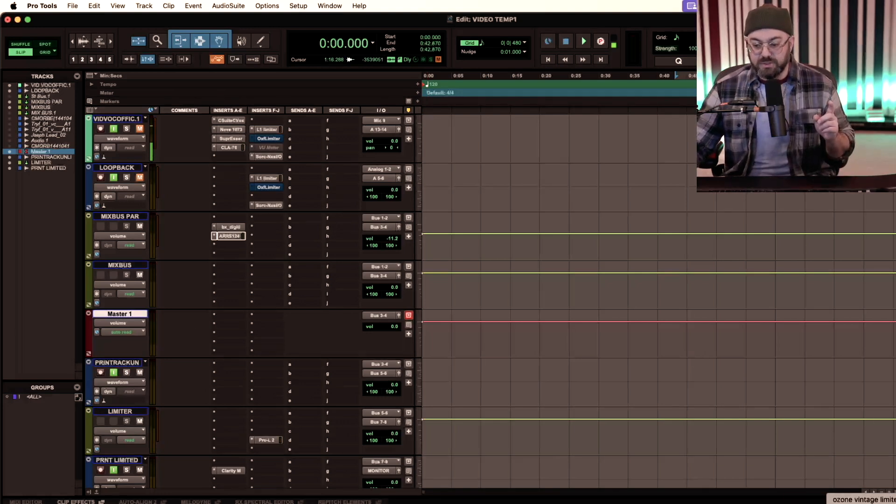
left_click(872, 503)
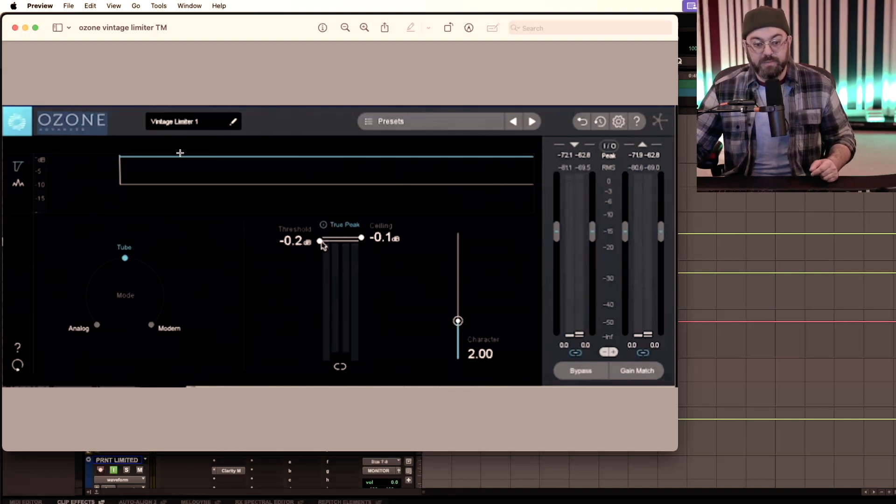
left_click(25, 29)
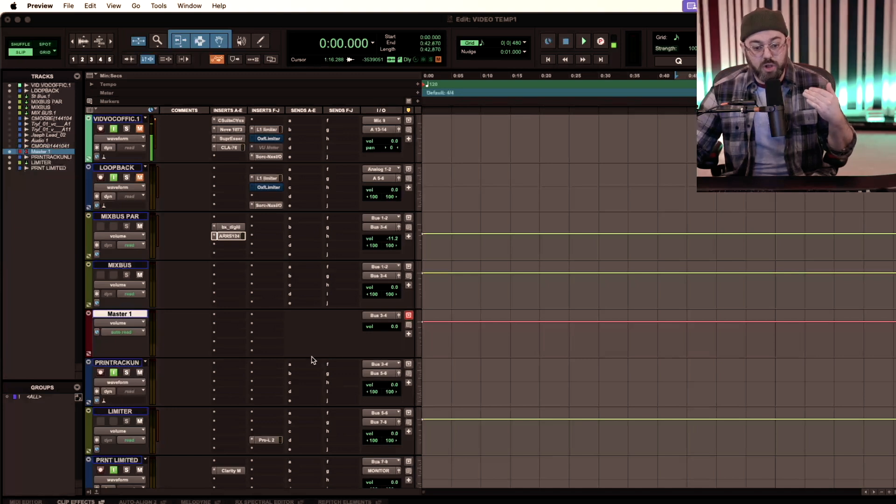
- Review the FabFilter Pro-L 2 limiter settings on the LIMITER track and close the plug-in
scroll(295, 361, "down", 3)
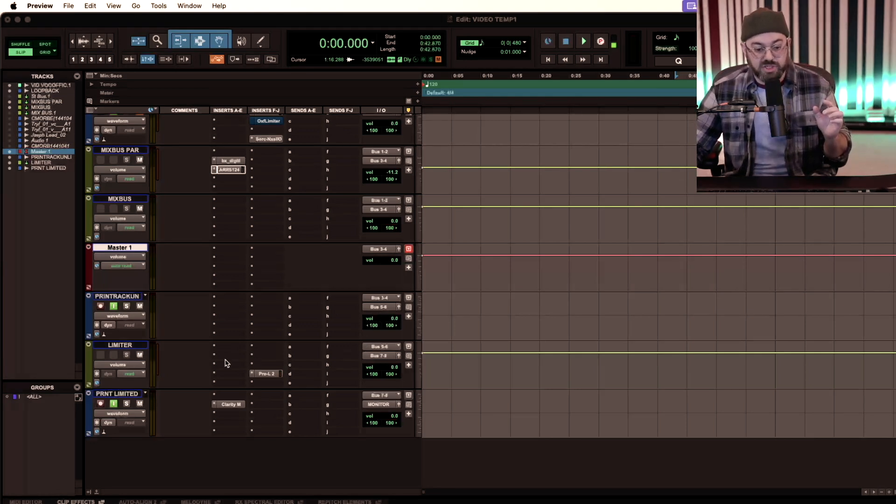
left_click(263, 373)
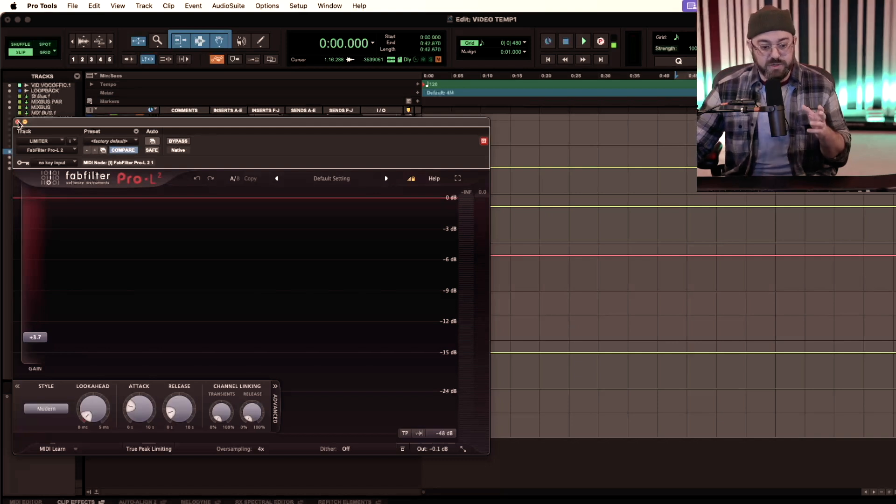
left_click(17, 122)
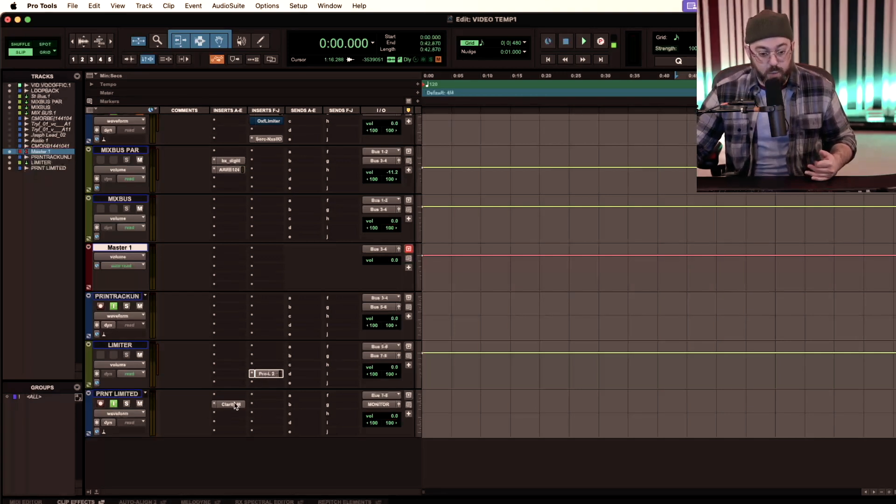
- Record-enable the PRNT LIMITED track and turn off input monitoring on the PRINTRACKUN track
left_click(101, 403)
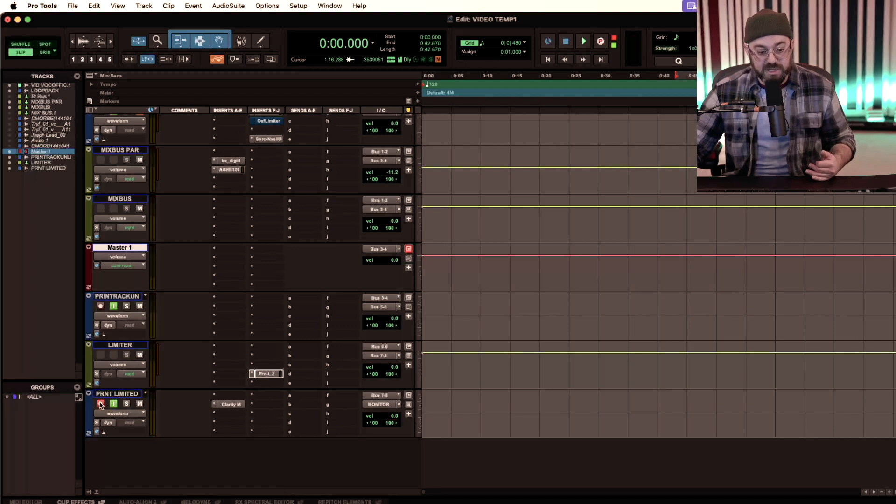
left_click(113, 306)
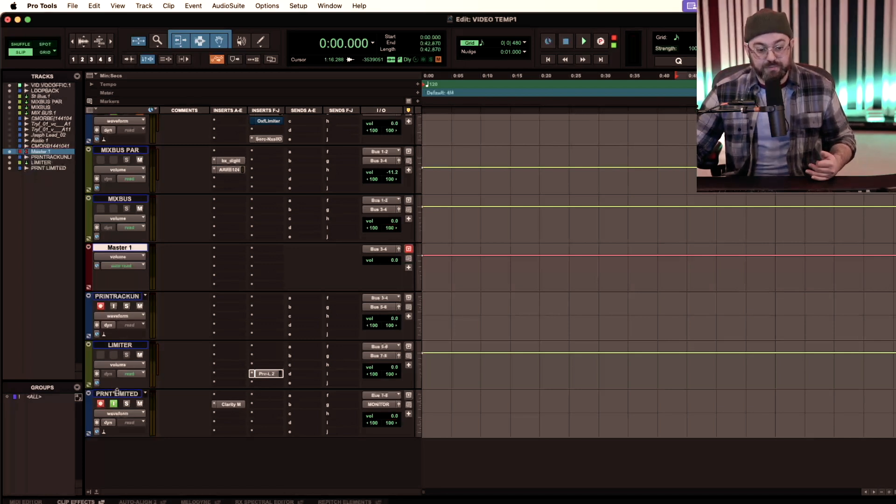
- View the Clarity M loudness meter on the PRNT LIMITED track and close it
left_click(229, 405)
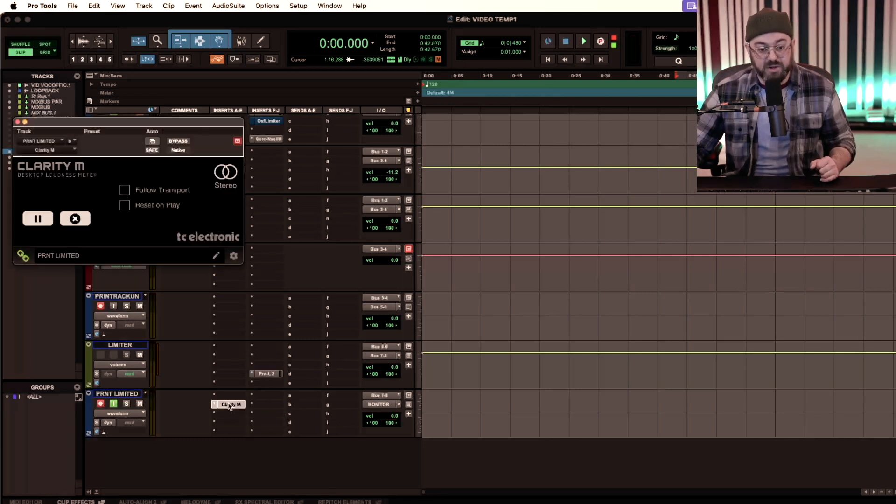
left_click(17, 123)
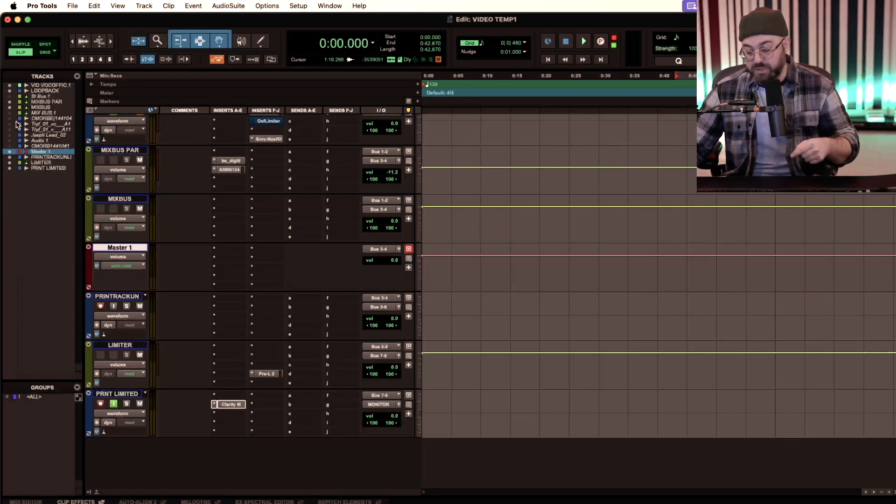